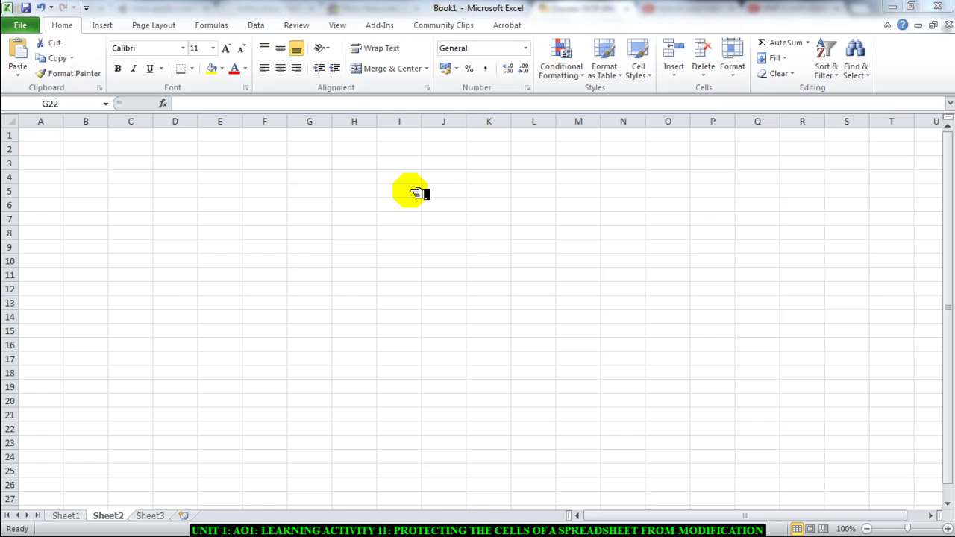
Enter the headings Boys and Girls in D2:E2 and the boys Jim, Bob, Tom below Boys.
{"action": "left_click", "coordinate": [187, 153]}
{"action": "type", "text": "bOY"}
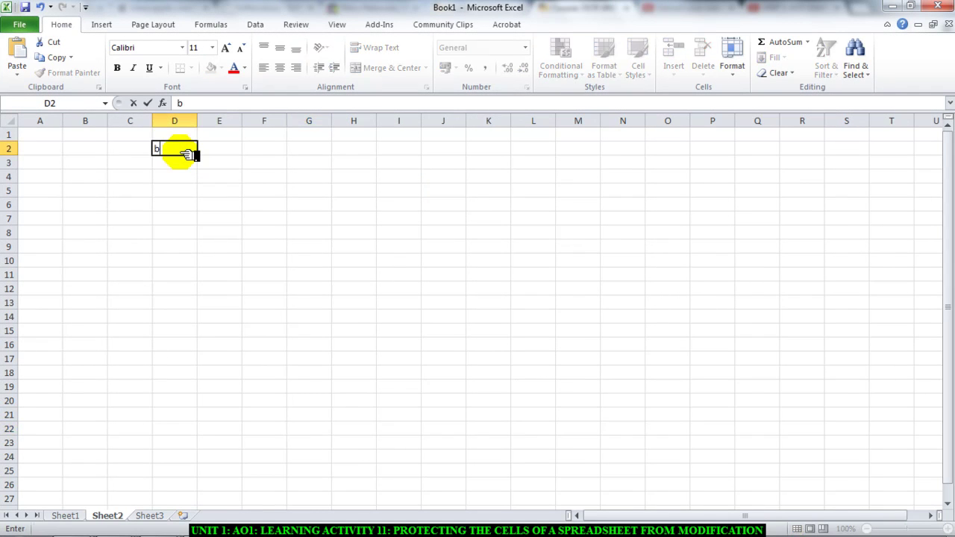
{"action": "type", "text": "S"}
{"action": "key", "text": "Tab"}
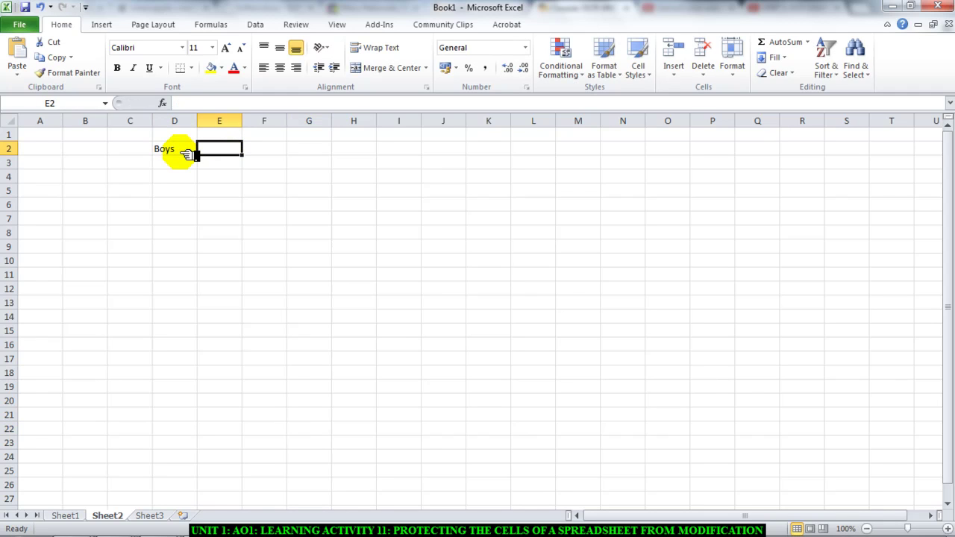
{"action": "type", "text": "gIRLS"}
{"action": "key", "text": "Return"}
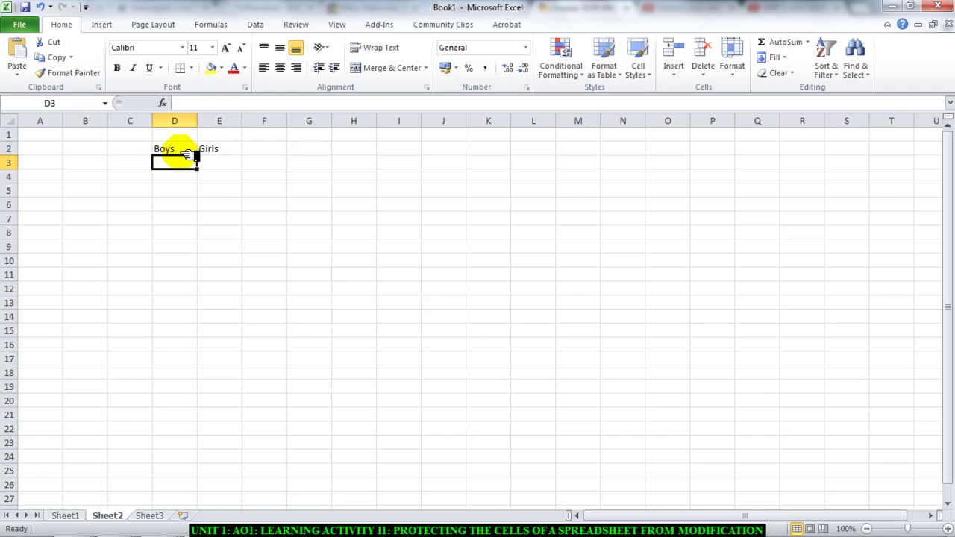
{"action": "type", "text": "Jim"}
{"action": "key", "text": "Return"}
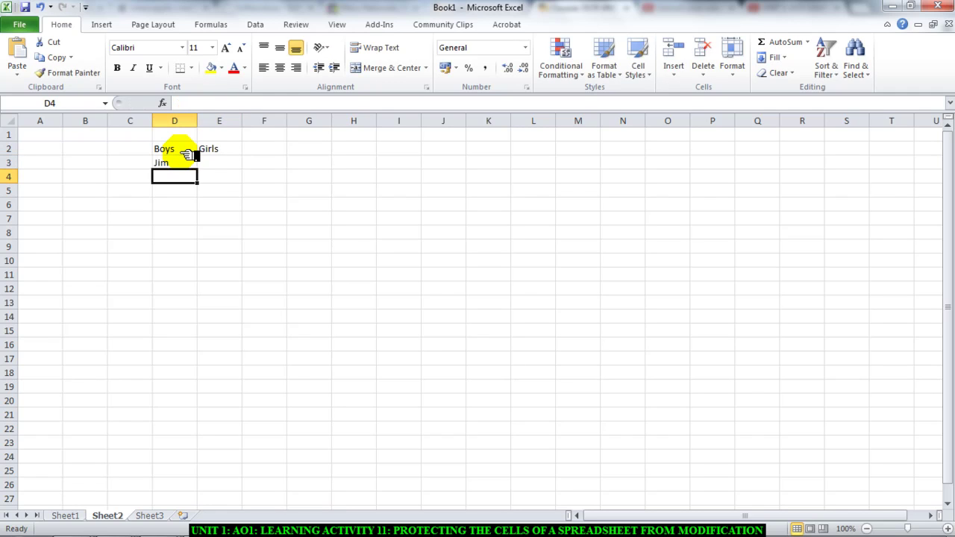
{"action": "type", "text": "Bob"}
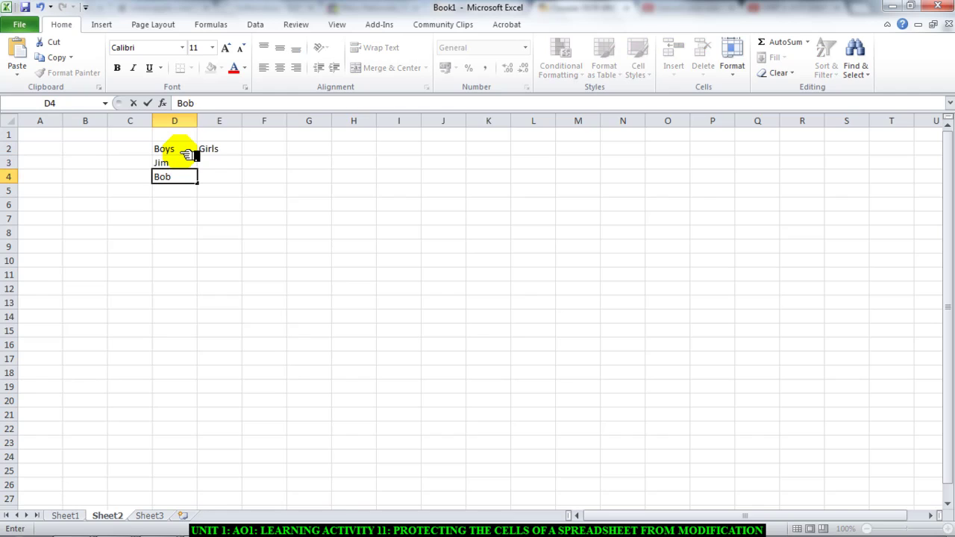
{"action": "key", "text": "Return"}
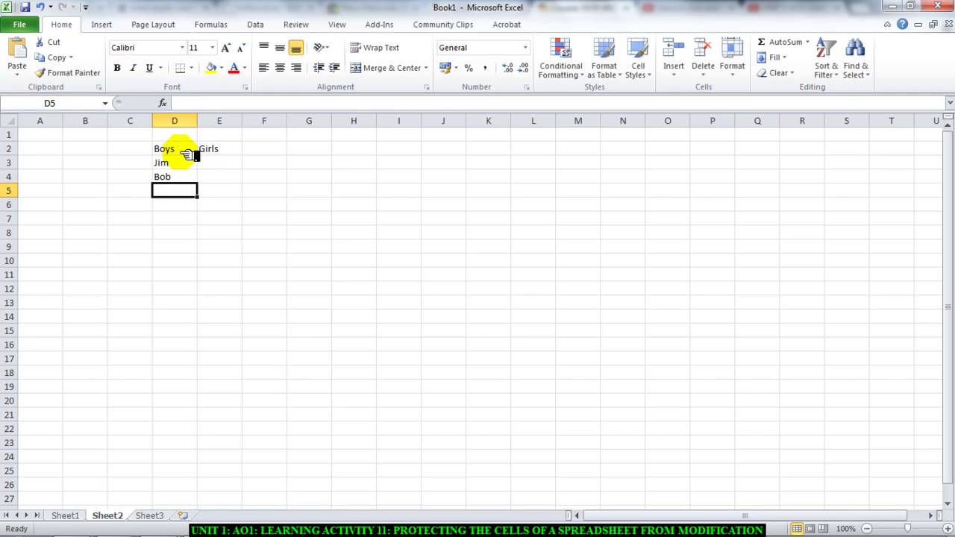
{"action": "type", "text": "Tom"}
{"action": "key", "text": "Tab"}
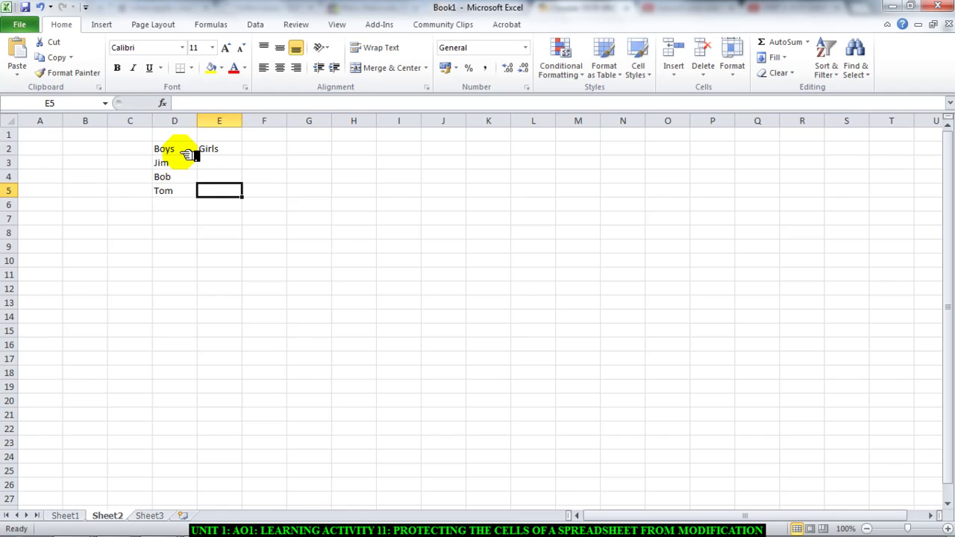
Enter the girls Alice, Joyce and Tamara in E3:E5.
{"action": "key", "text": "Up"}
{"action": "key", "text": "Up"}
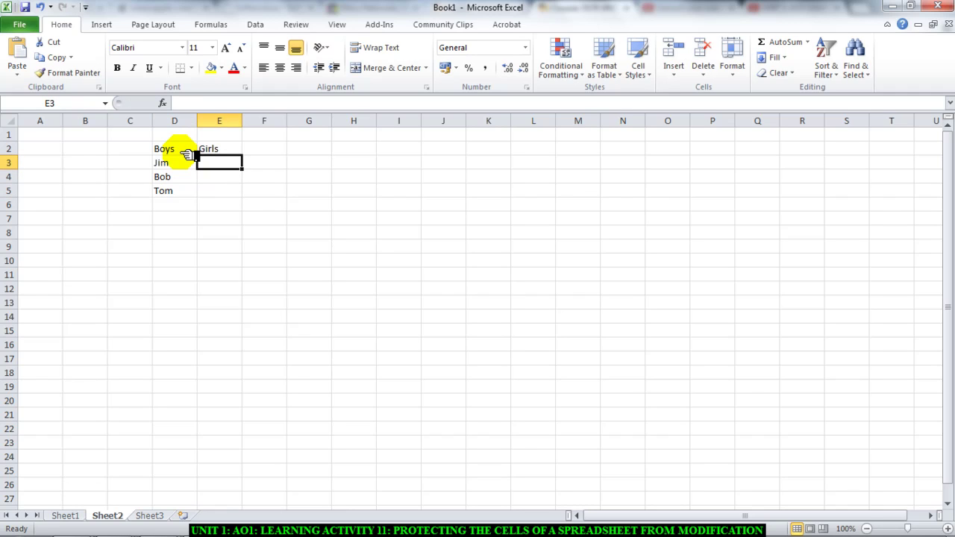
{"action": "type", "text": "Alice"}
{"action": "key", "text": "Return"}
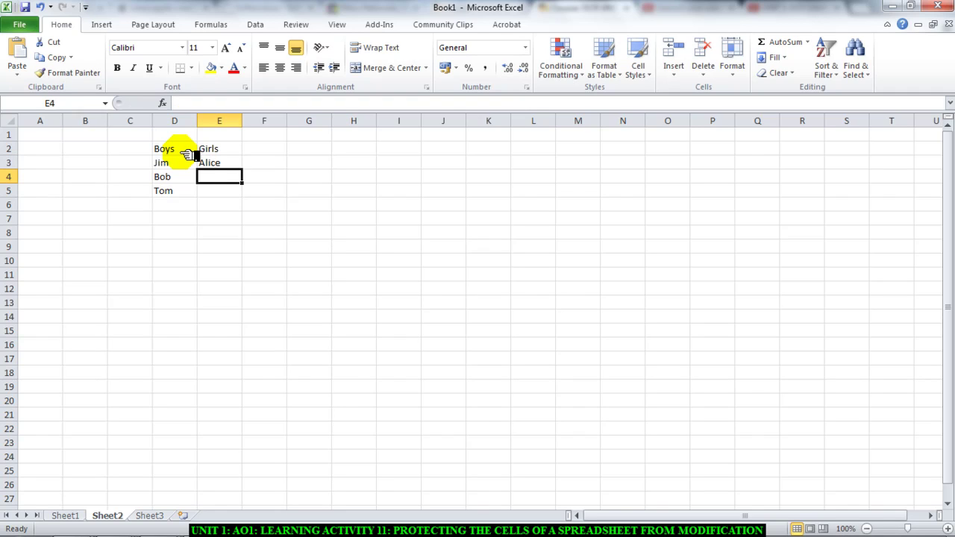
{"action": "type", "text": "J"}
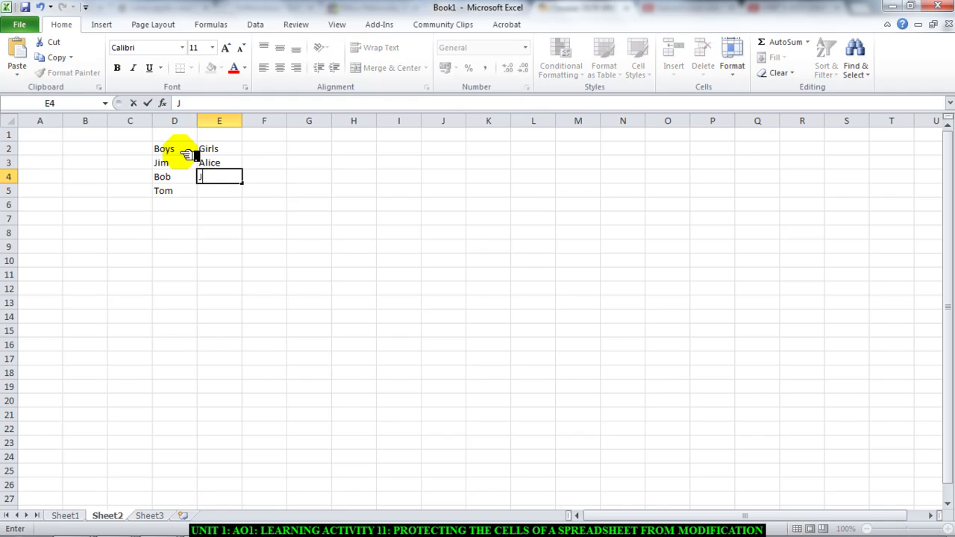
{"action": "type", "text": "oyce"}
{"action": "key", "text": "Return"}
{"action": "type", "text": "Tamar"}
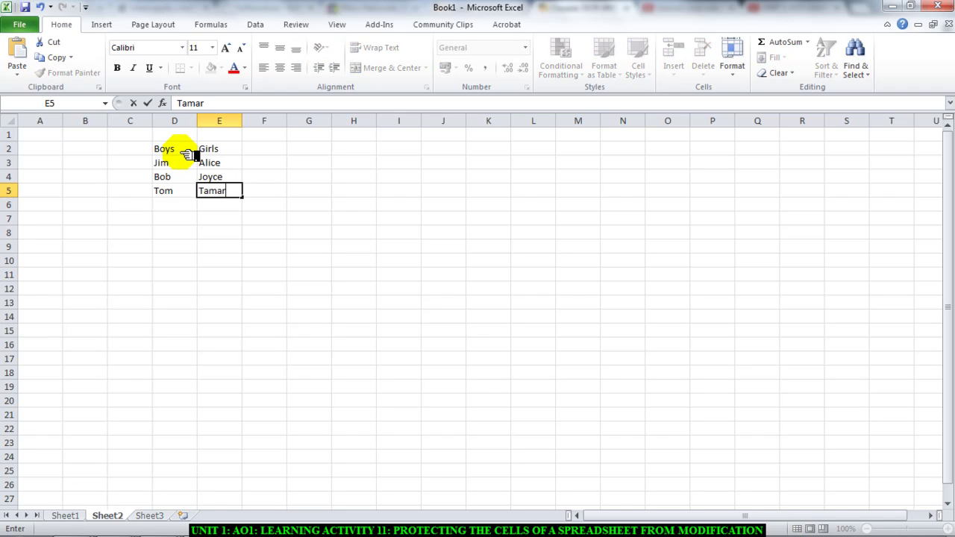
{"action": "type", "text": "a"}
Commit Tamara and select the Boys and Girls heading cells in turn.
{"action": "left_click", "coordinate": [168, 149]}
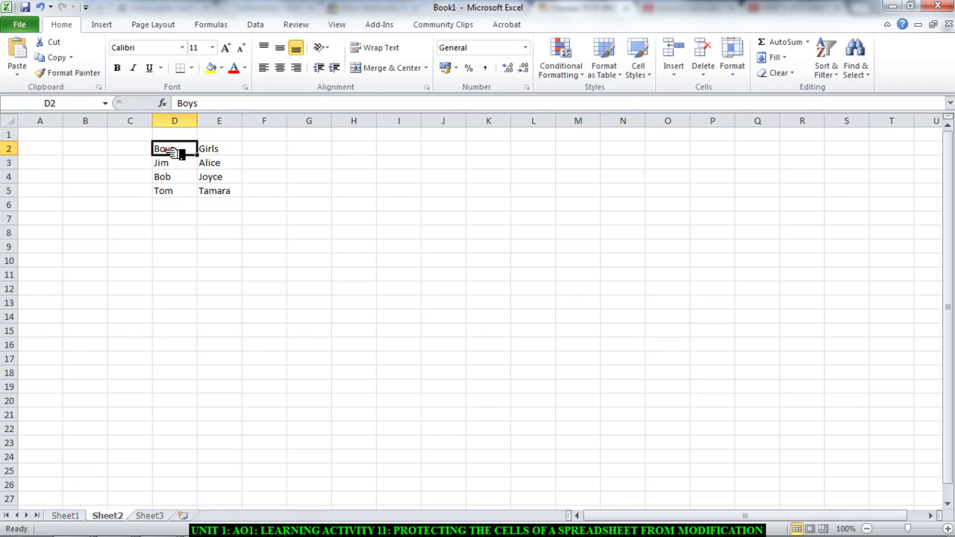
{"action": "left_click", "coordinate": [218, 151]}
{"action": "left_click", "coordinate": [186, 152]}
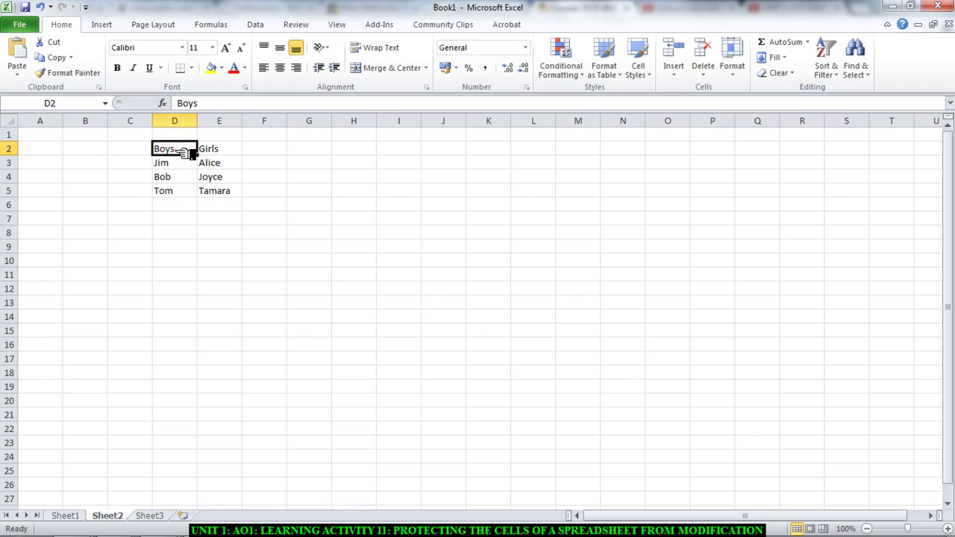
{"action": "left_click", "coordinate": [231, 152]}
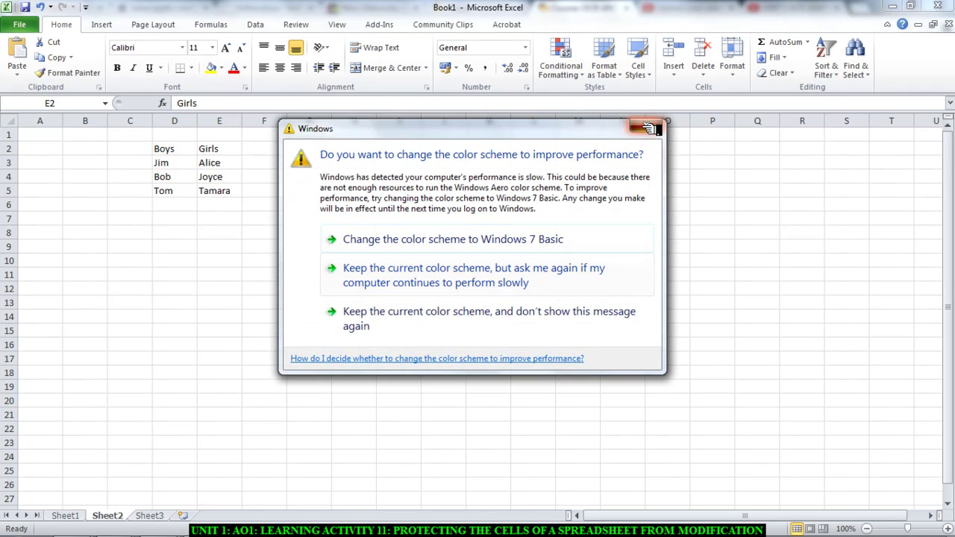
Dismiss the Windows colour-scheme prompt and select the name table D2:E5.
{"action": "left_click", "coordinate": [647, 125]}
{"action": "left_click_drag", "start_coordinate": [171, 151], "coordinate": [217, 198]}
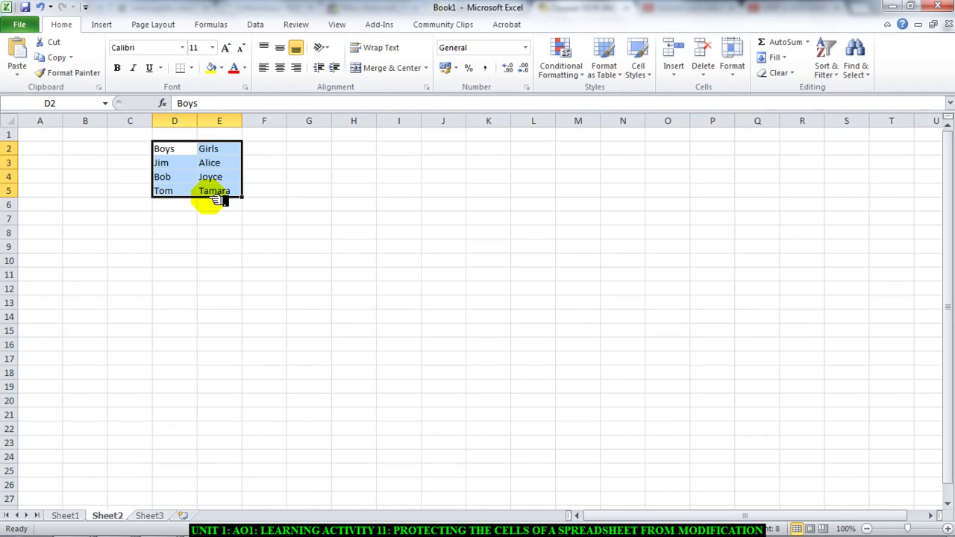
{"action": "left_click", "coordinate": [270, 245]}
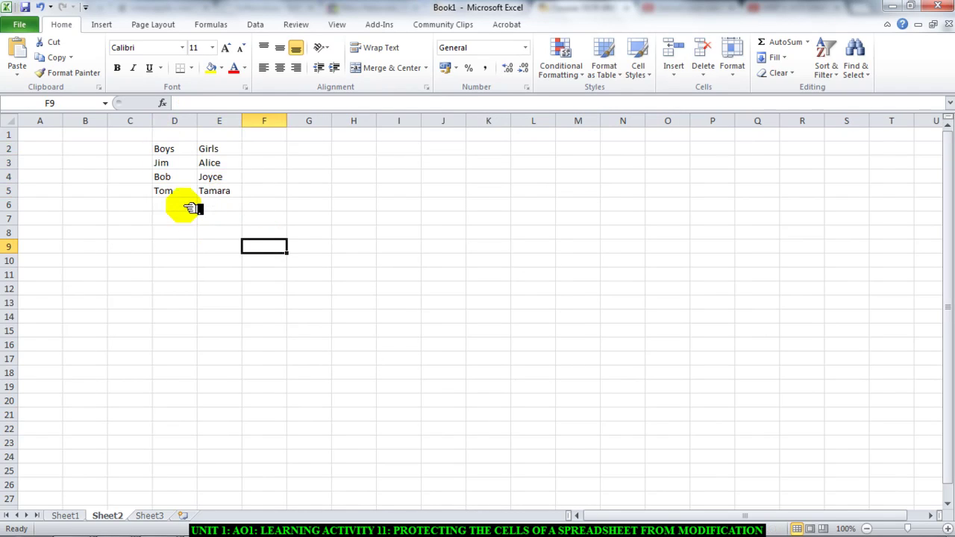
{"action": "left_click", "coordinate": [168, 150]}
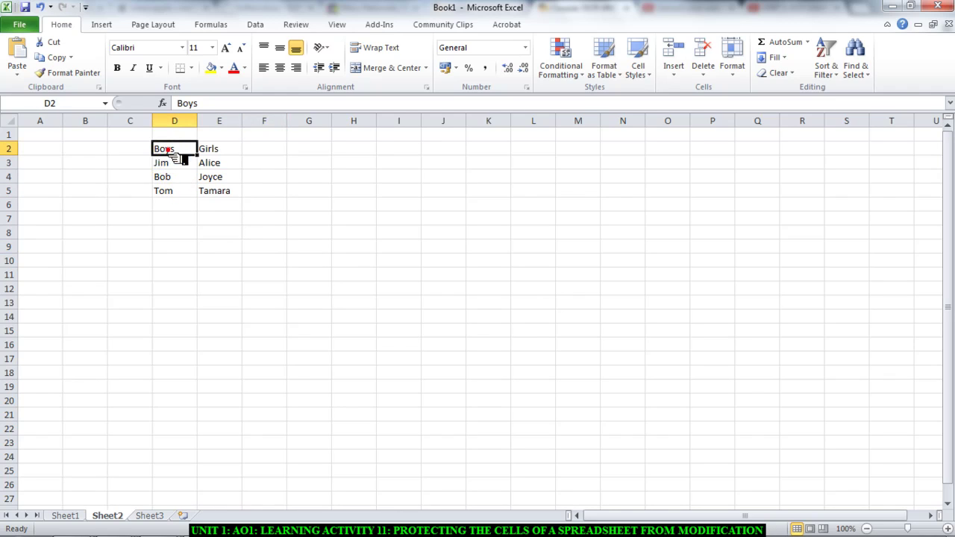
{"action": "left_click_drag", "start_coordinate": [166, 150], "coordinate": [217, 191]}
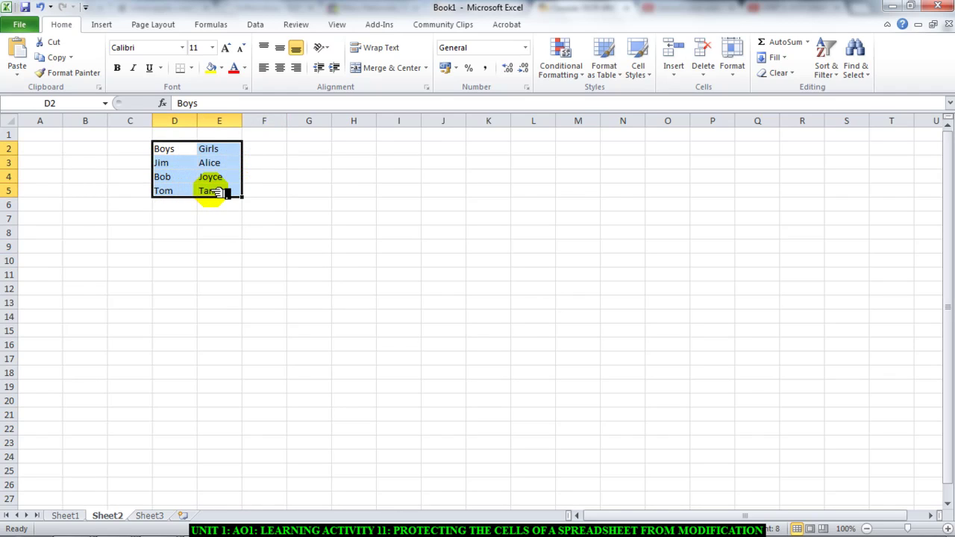
Bring up the Protect Sheet dialog via File > Info > Protect Workbook > Protect Current Sheet.
{"action": "left_click", "coordinate": [23, 25]}
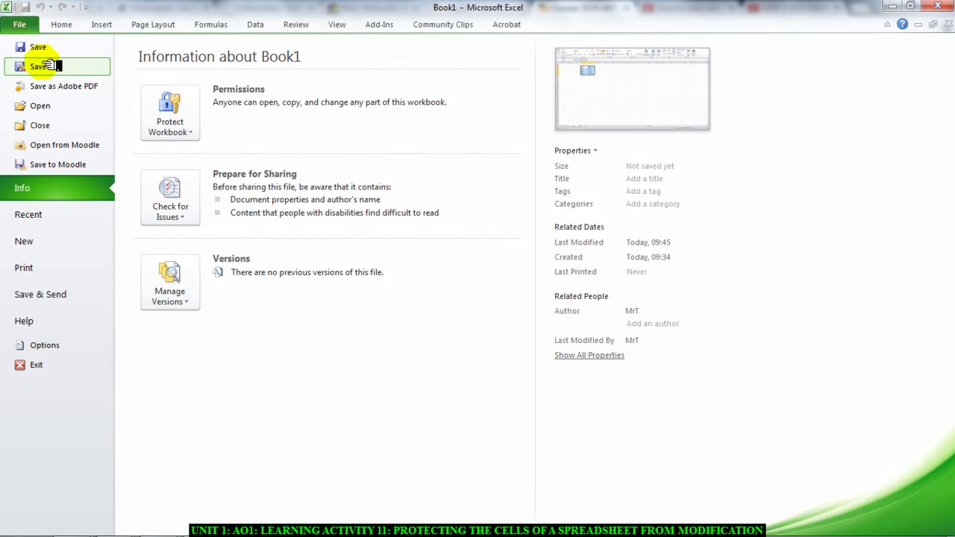
{"action": "left_click", "coordinate": [193, 133]}
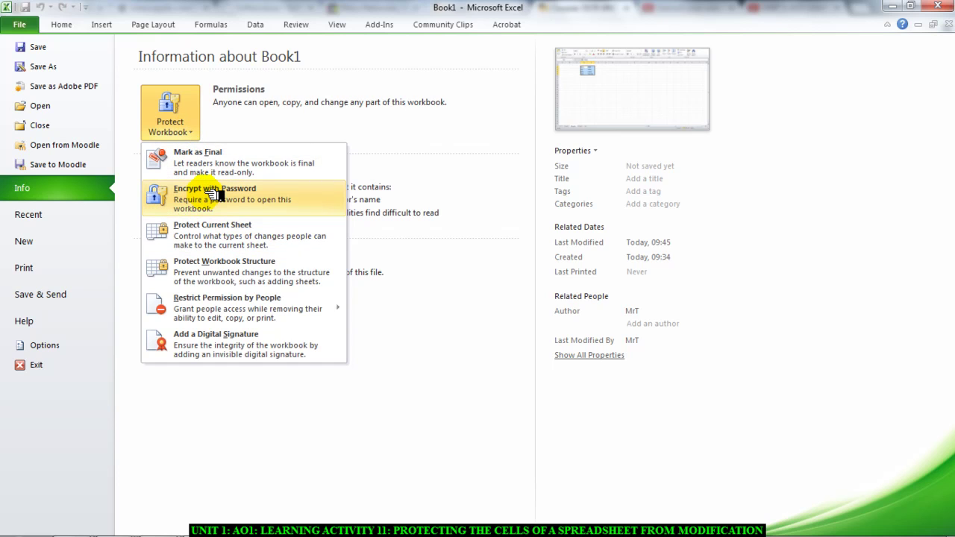
{"action": "left_click", "coordinate": [214, 241]}
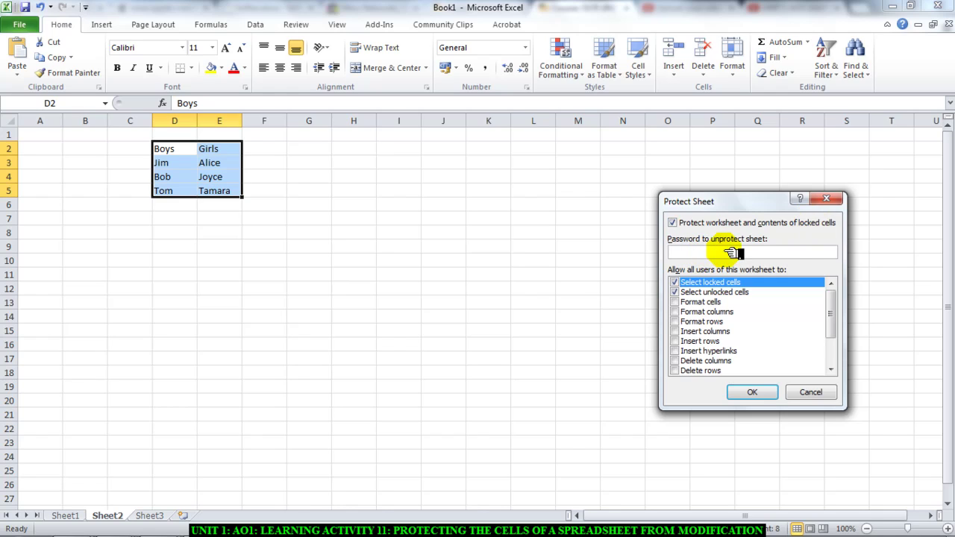
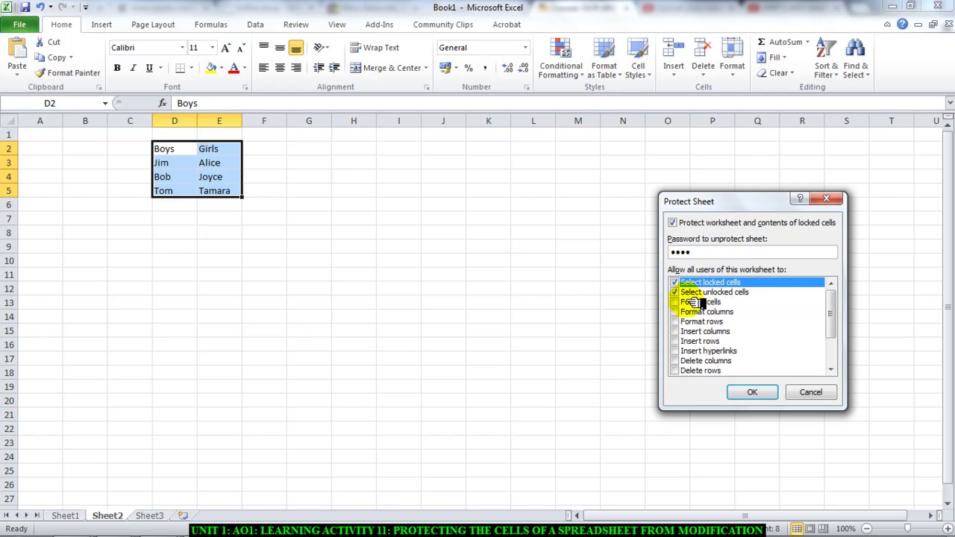
Protect the sheet with a password, adjust the formatting permissions, and confirm the password.
{"action": "left_click", "coordinate": [674, 301]}
{"action": "left_click", "coordinate": [676, 312]}
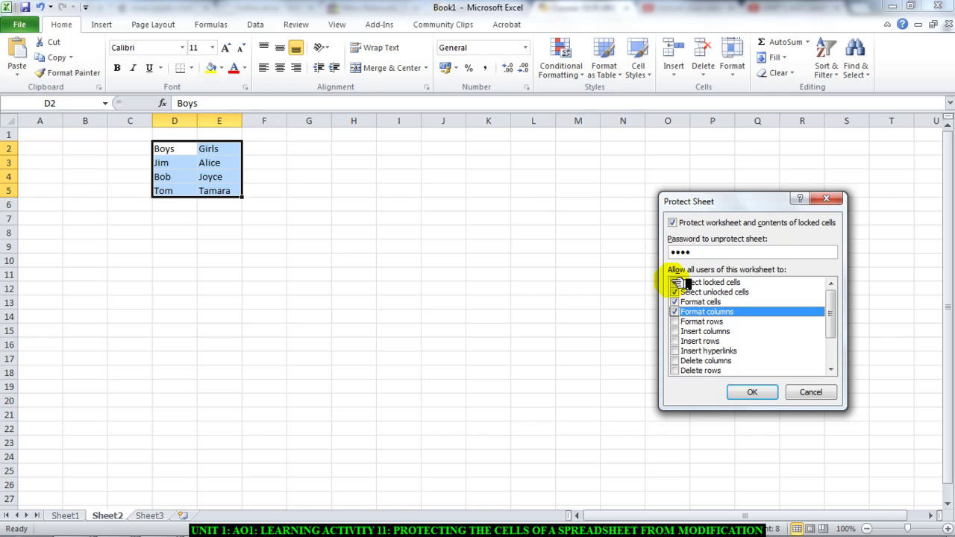
{"action": "left_click", "coordinate": [675, 302]}
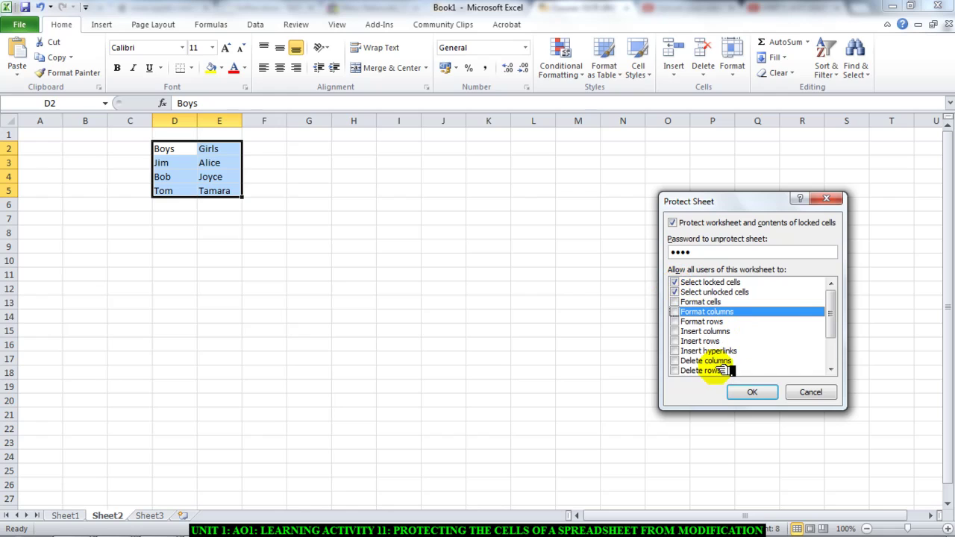
{"action": "left_click", "coordinate": [754, 394]}
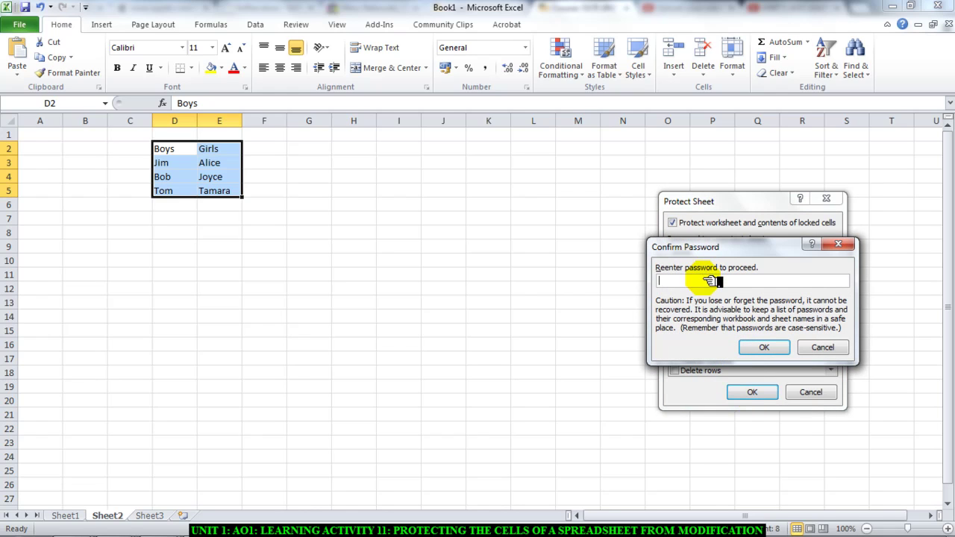
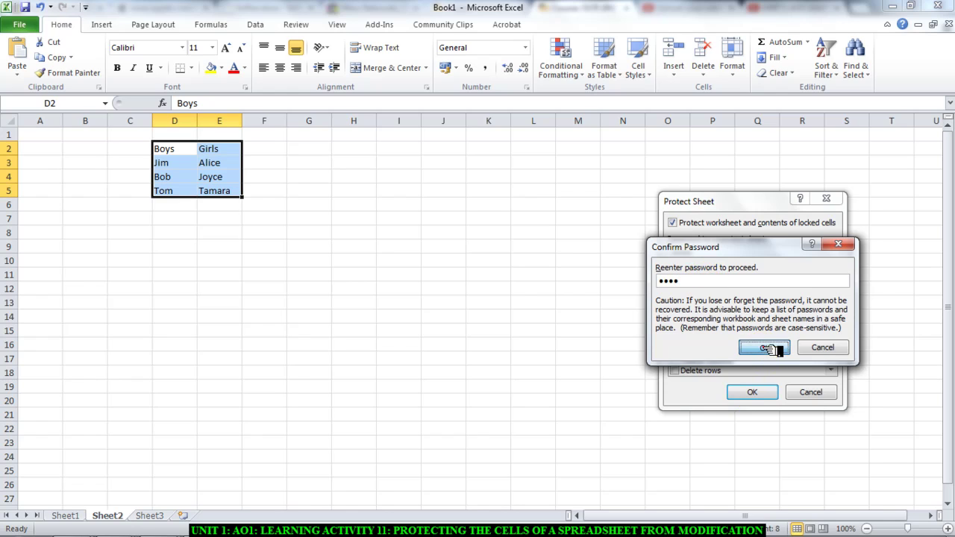
{"action": "left_click", "coordinate": [769, 348]}
{"action": "left_click", "coordinate": [395, 346]}
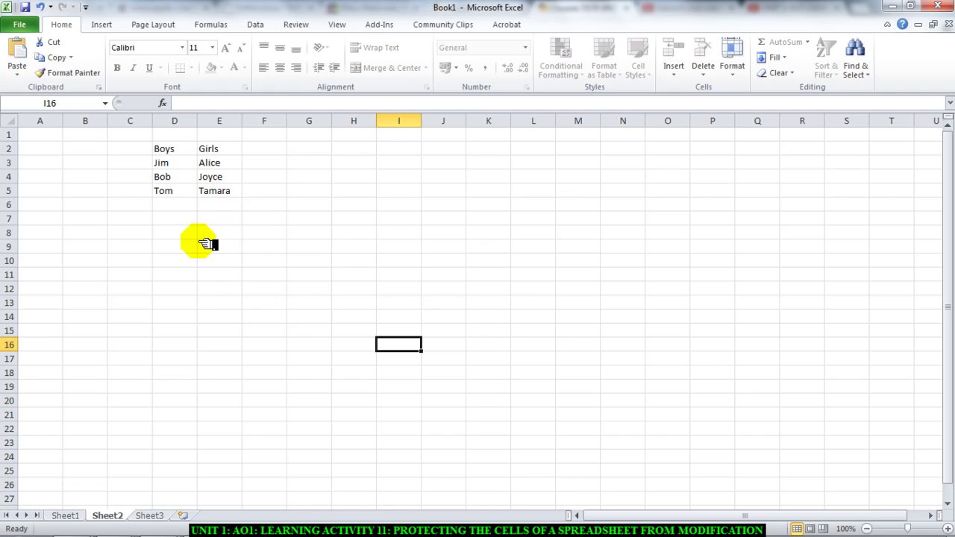
{"action": "left_click", "coordinate": [180, 164]}
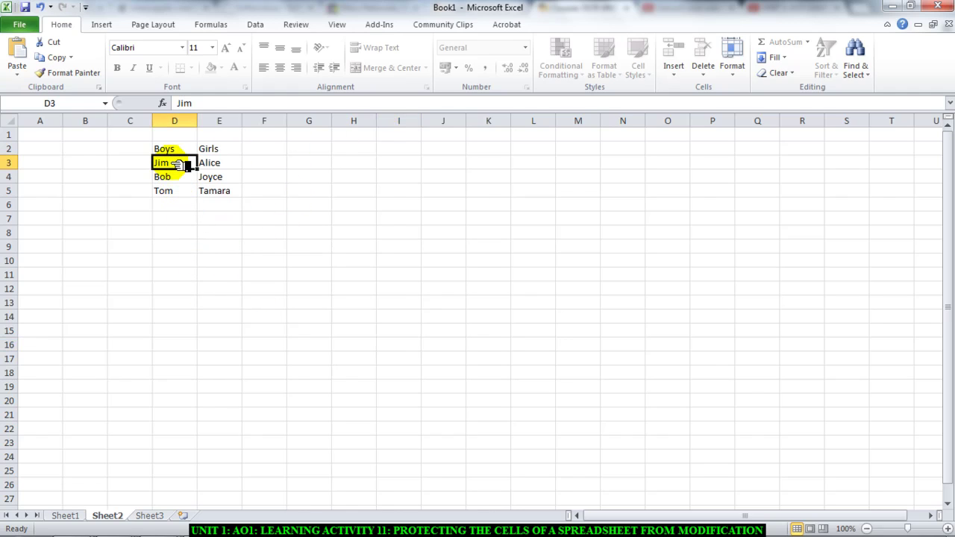
{"action": "double_click", "coordinate": [180, 163]}
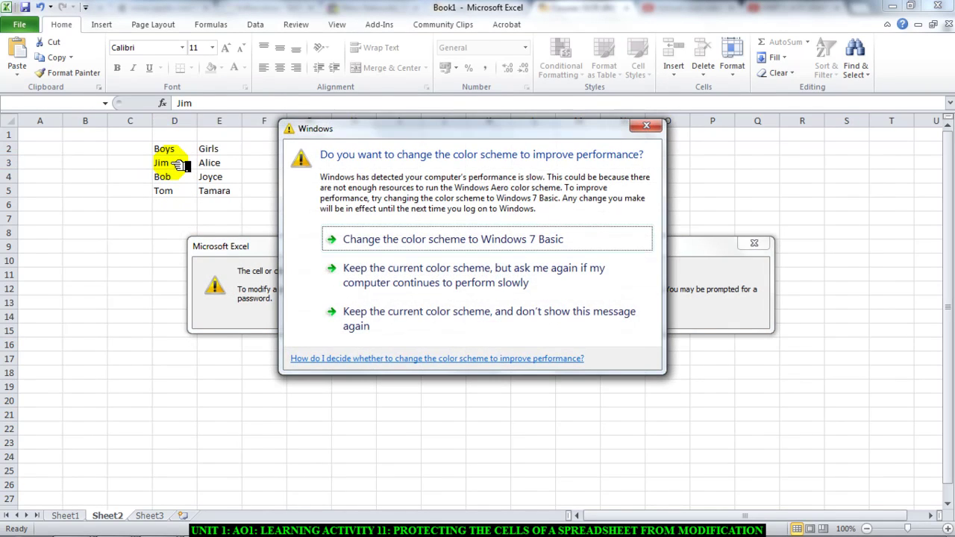
{"action": "left_click", "coordinate": [660, 121]}
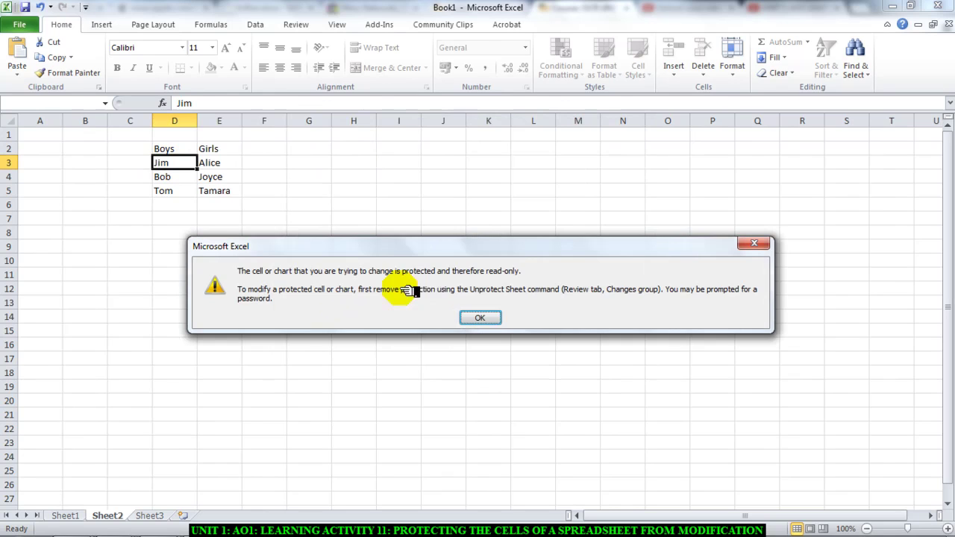
{"action": "left_click", "coordinate": [486, 318]}
{"action": "left_click", "coordinate": [234, 198]}
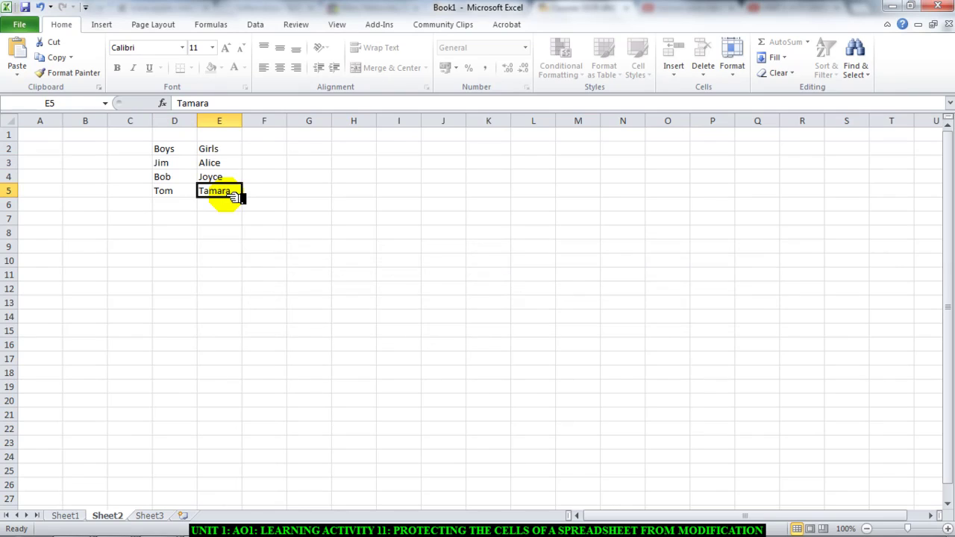
{"action": "double_click", "coordinate": [234, 198]}
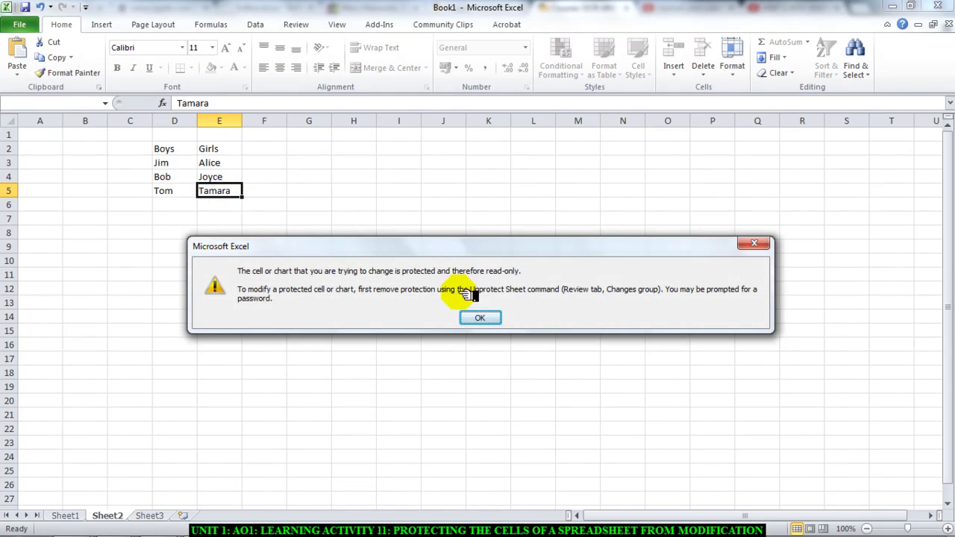
{"action": "left_click", "coordinate": [478, 318]}
{"action": "left_click", "coordinate": [213, 176]}
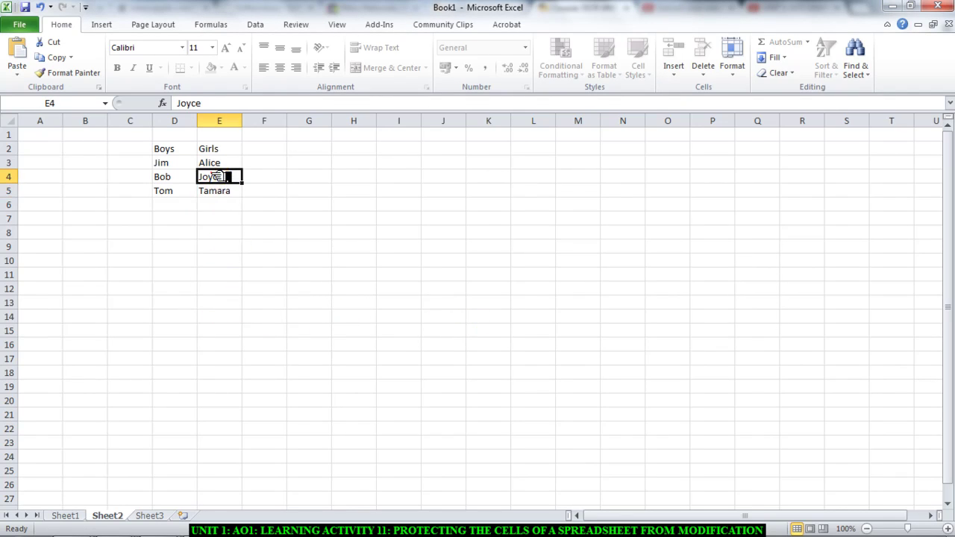
{"action": "left_click", "coordinate": [165, 163]}
{"action": "left_click", "coordinate": [163, 190]}
{"action": "left_click", "coordinate": [214, 179]}
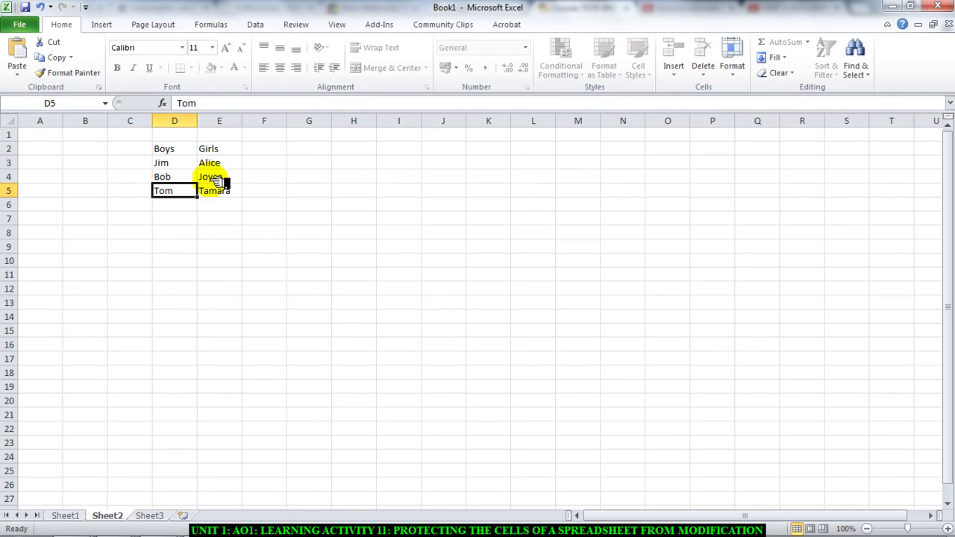
{"action": "left_click", "coordinate": [495, 291]}
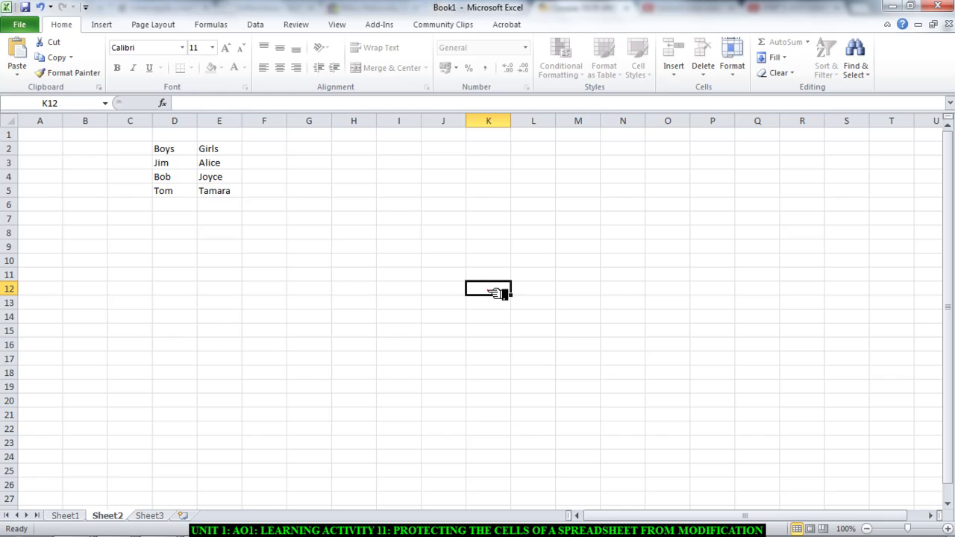
{"action": "double_click", "coordinate": [495, 291]}
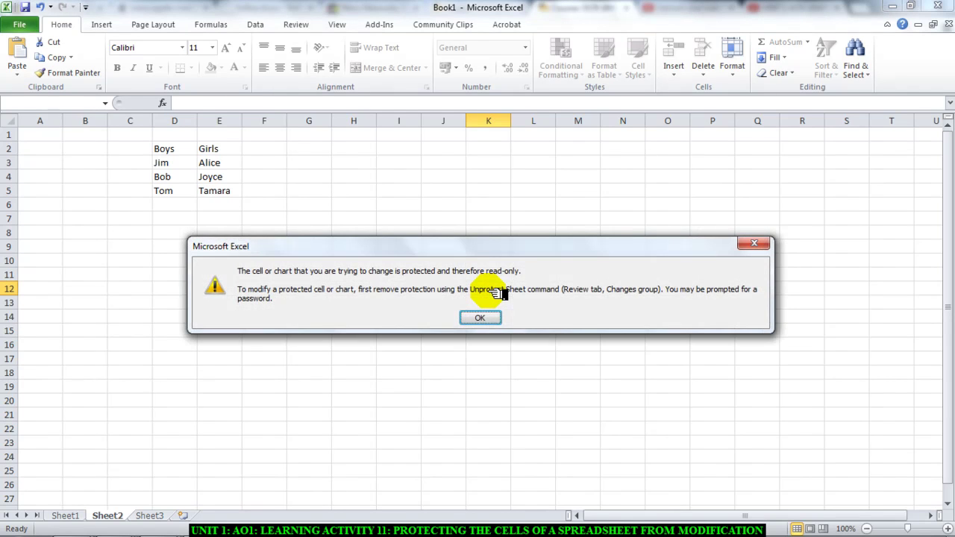
{"action": "left_click", "coordinate": [486, 316]}
{"action": "left_click", "coordinate": [332, 267]}
{"action": "left_click", "coordinate": [235, 247]}
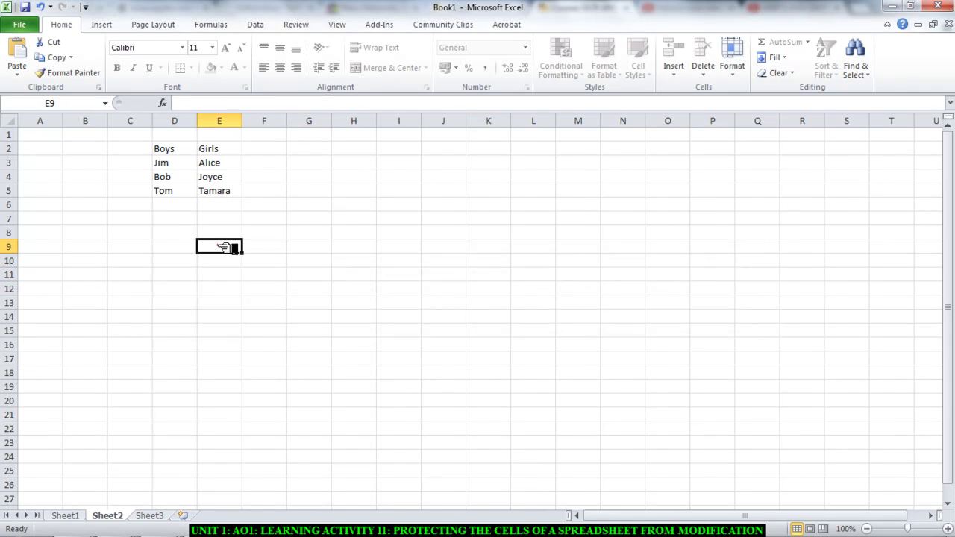
{"action": "left_click", "coordinate": [148, 216]}
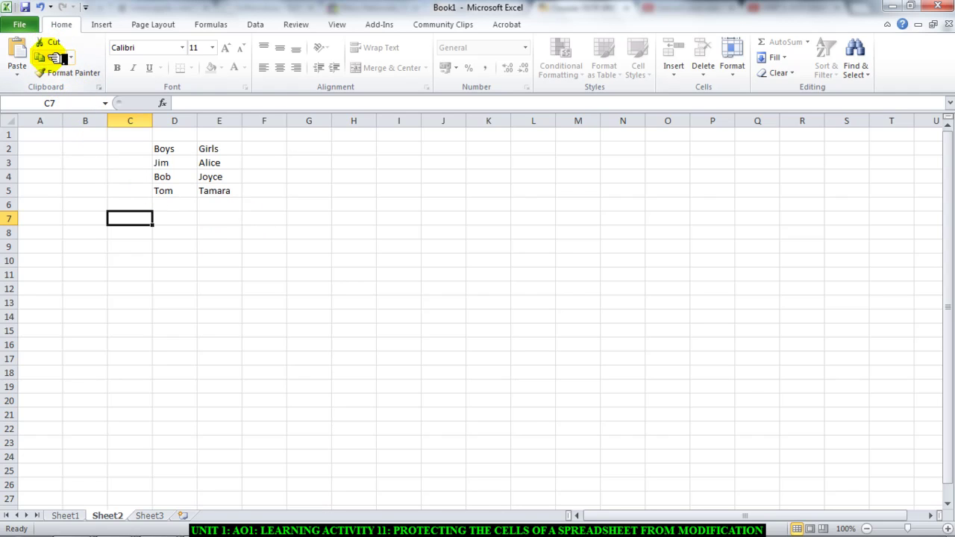
Unprotect Sheet2 from the File > Info page by entering its password.
{"action": "left_click", "coordinate": [20, 27]}
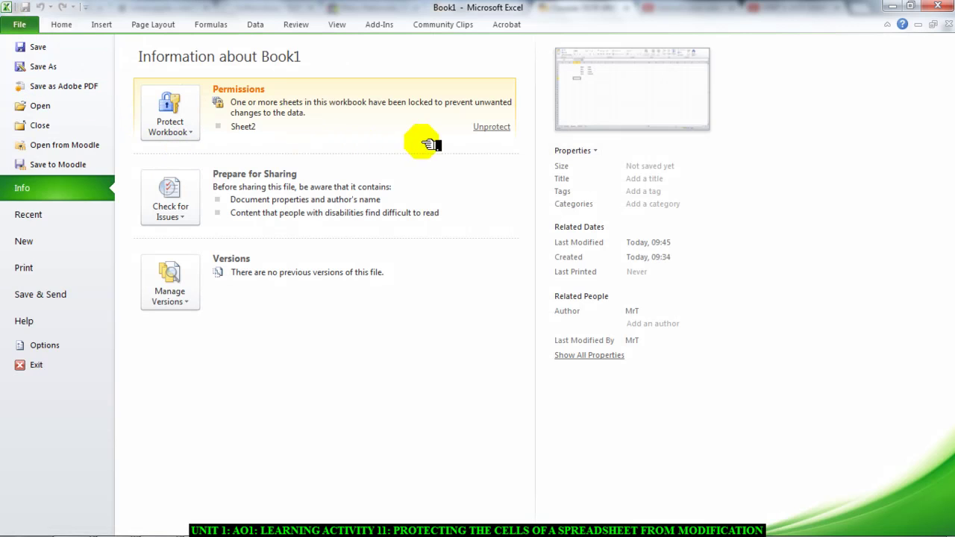
{"action": "left_click", "coordinate": [491, 127]}
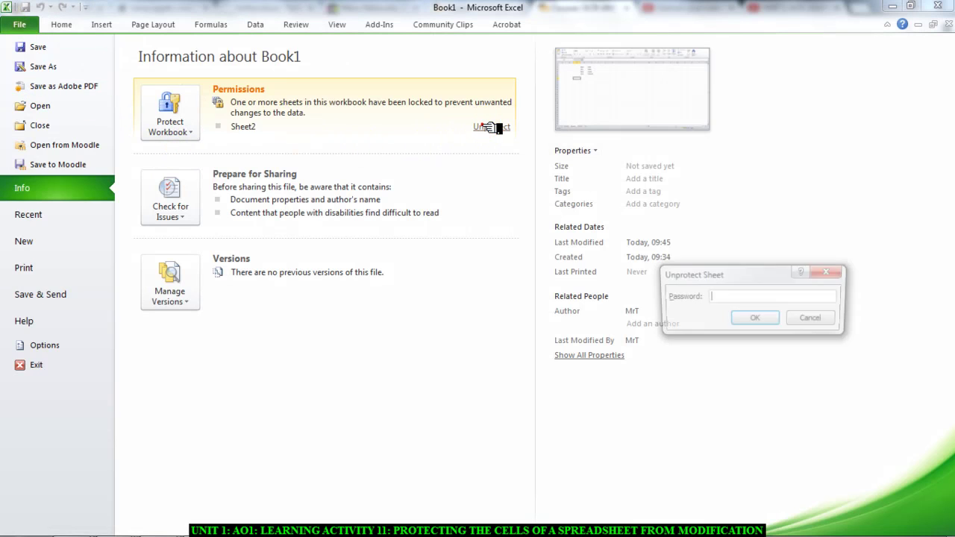
{"action": "left_click", "coordinate": [719, 297]}
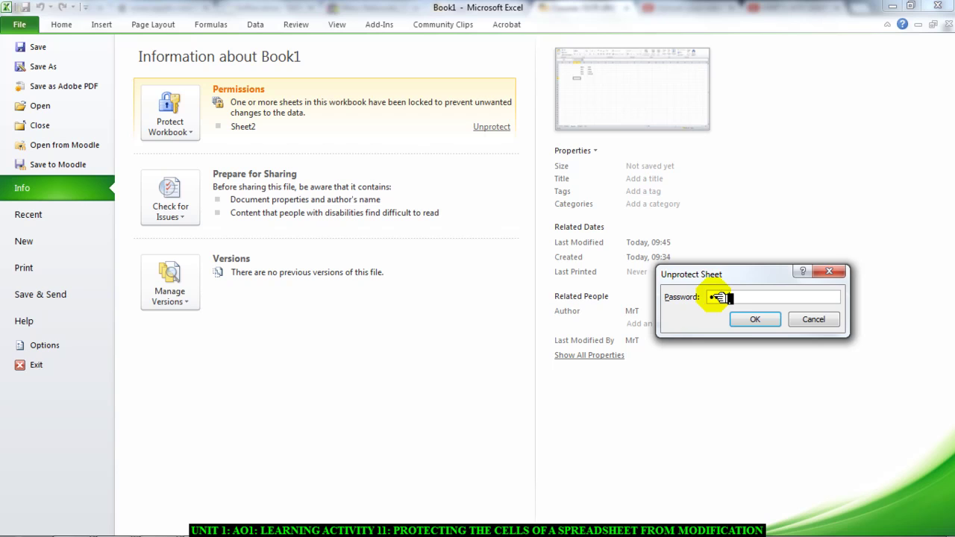
{"action": "left_click", "coordinate": [753, 319]}
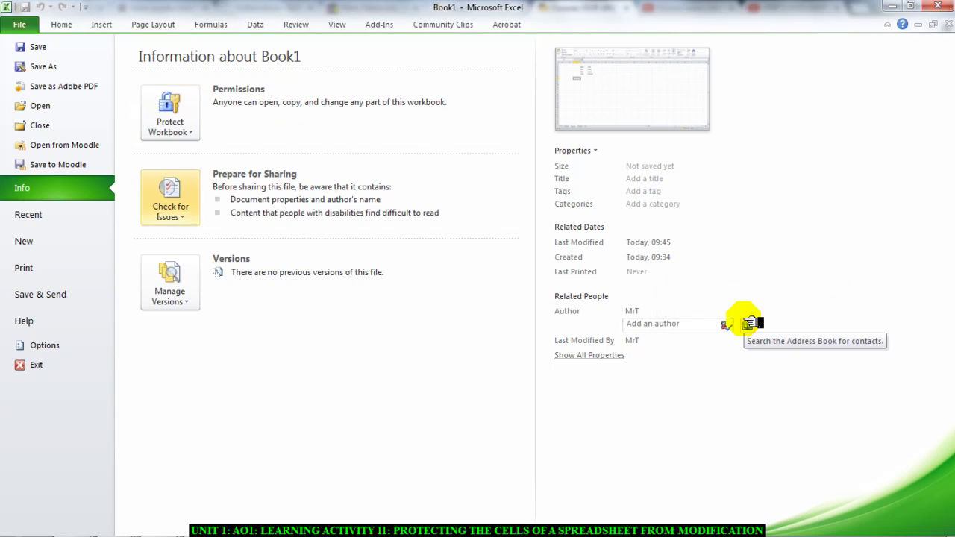
{"action": "left_click", "coordinate": [66, 26]}
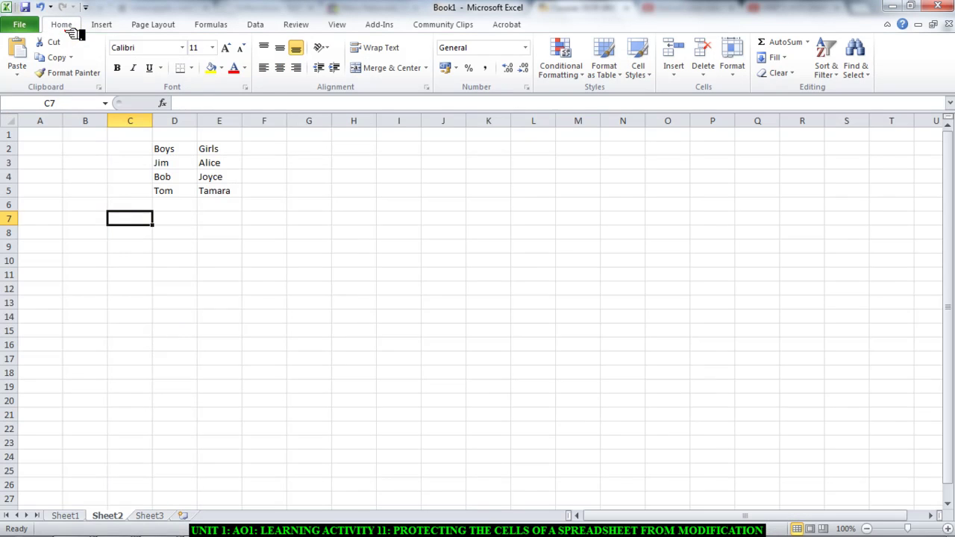
Replace Tom with Nathan in cell D5 of the Boys list.
{"action": "left_click", "coordinate": [172, 194]}
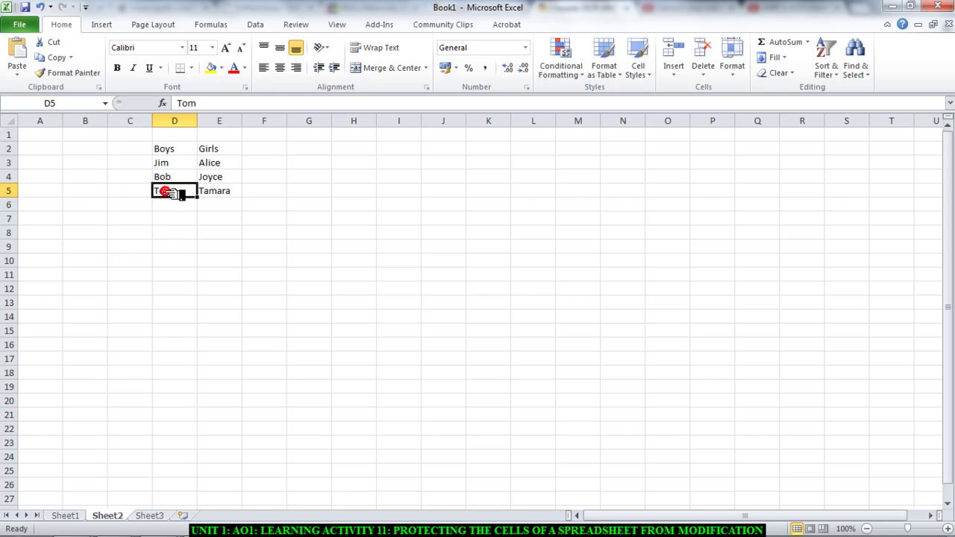
{"action": "type", "text": "Nathan"}
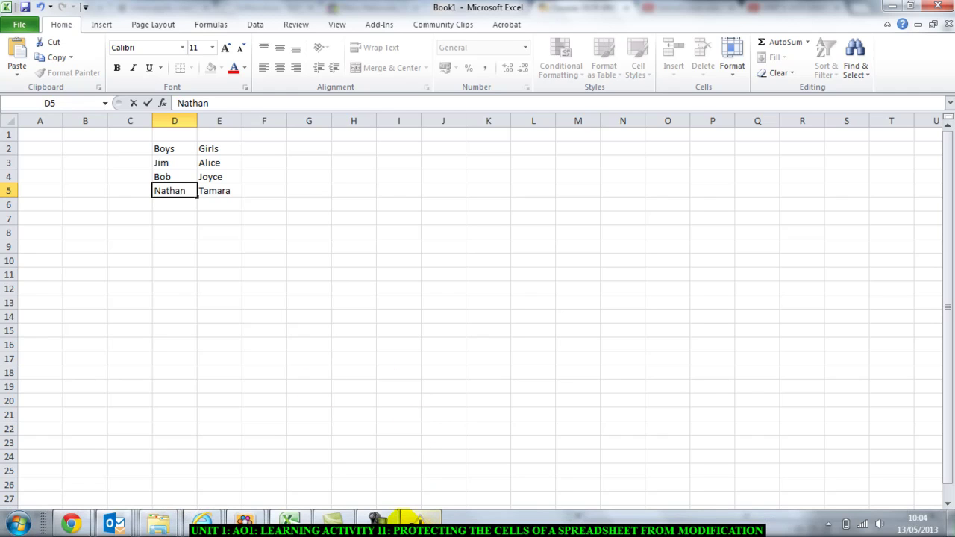
{"action": "left_click", "coordinate": [382, 520]}
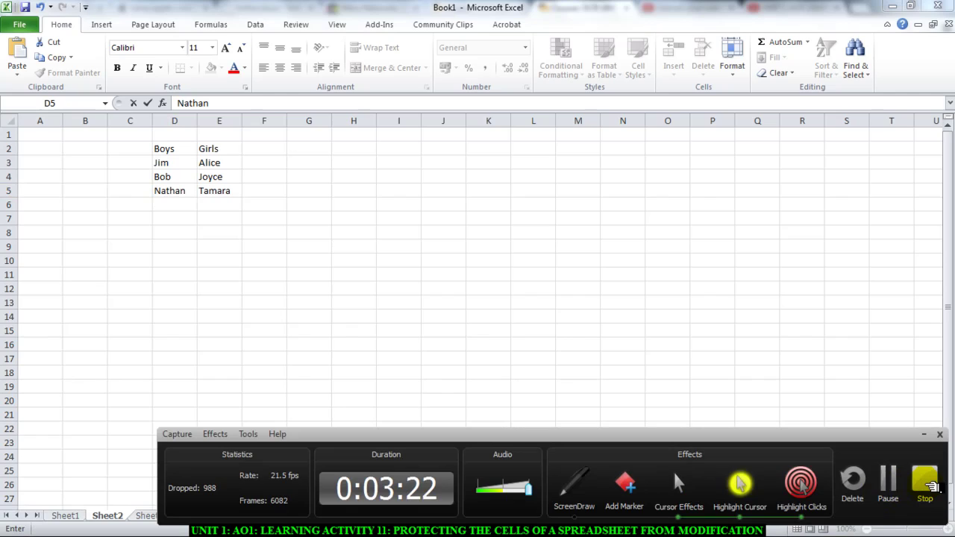